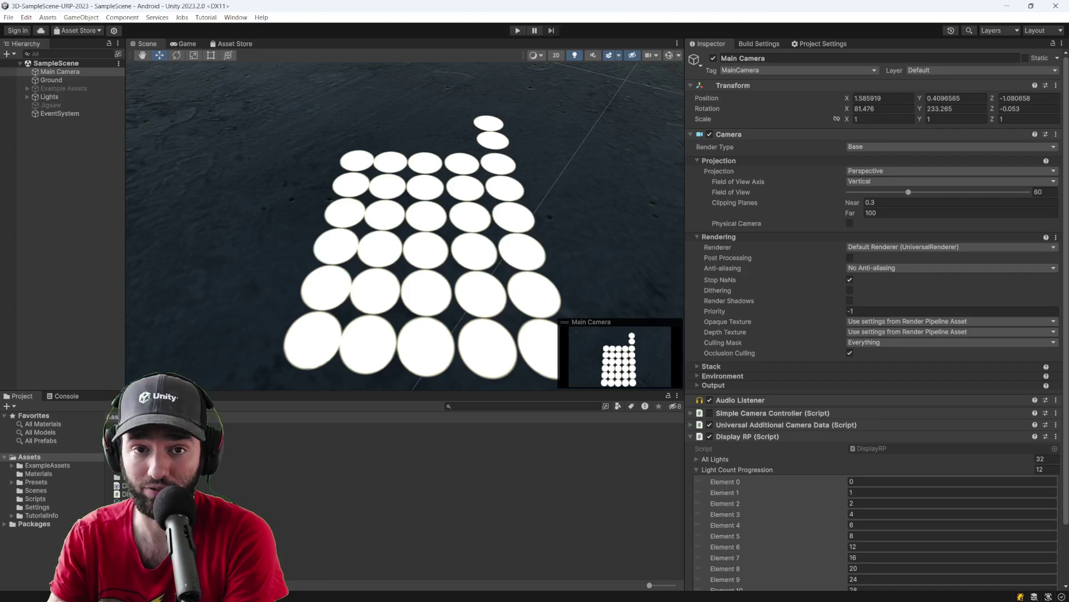
Examine the individual spot lights inside the Lights group and their light settings
click(79, 96)
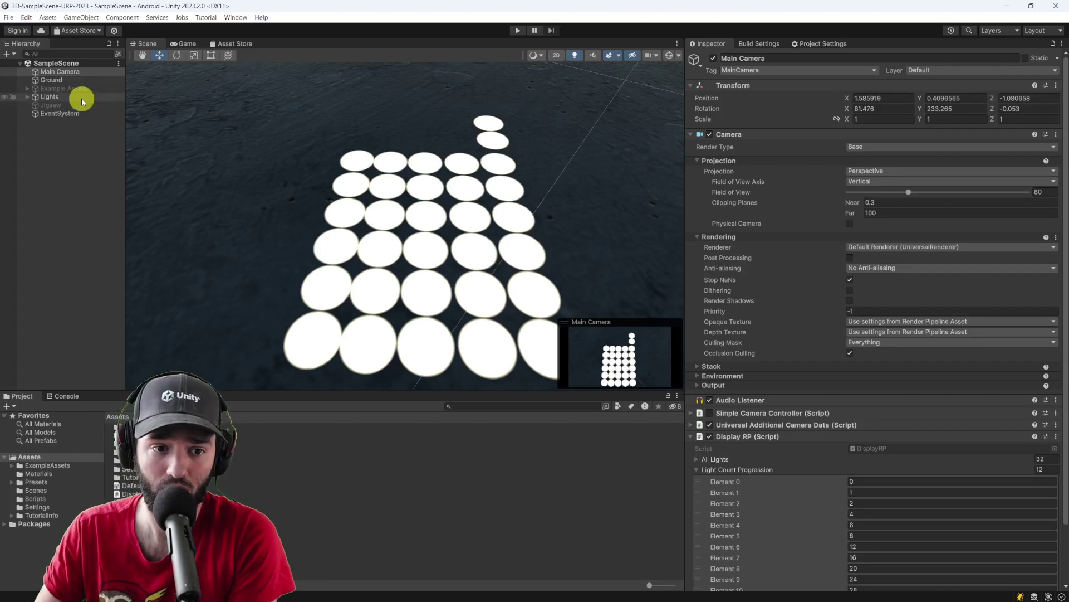
key(Right)
click(89, 105)
key(Down)
key(Down)
key(Down)
key(Down)
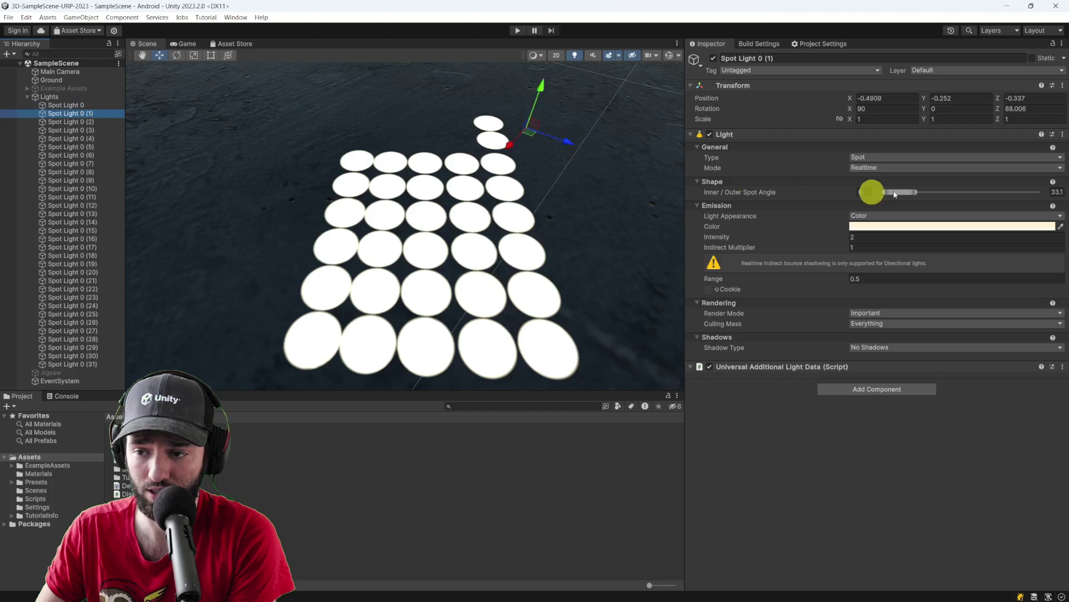
key(Down)
key(Down)
key(Down)
key(Down)
key(Down)
key(Down)
key(Down)
key(Down)
key(Down)
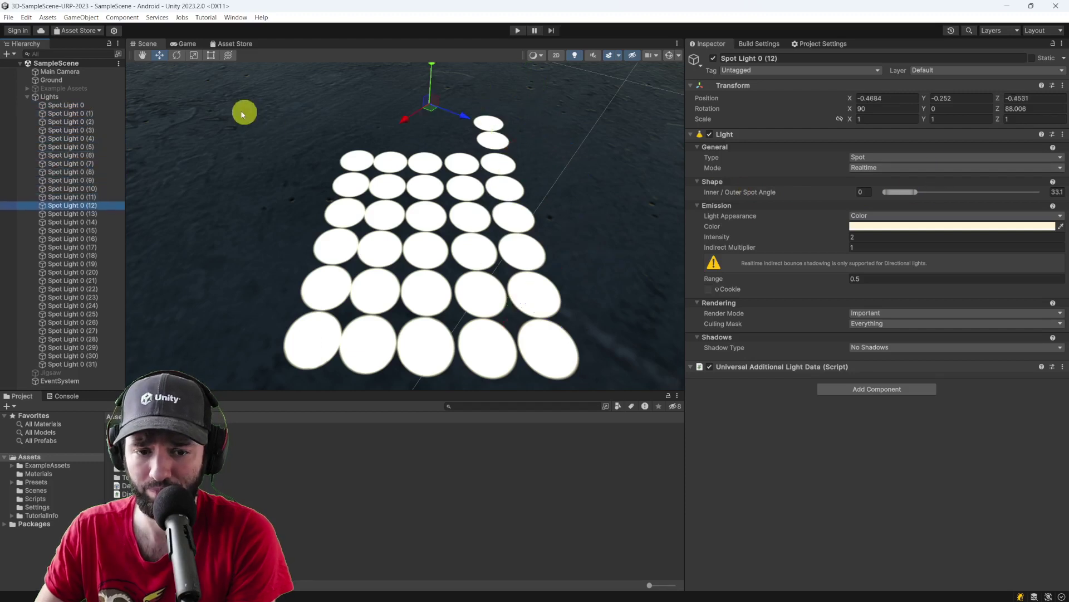
click(87, 97)
key(Left)
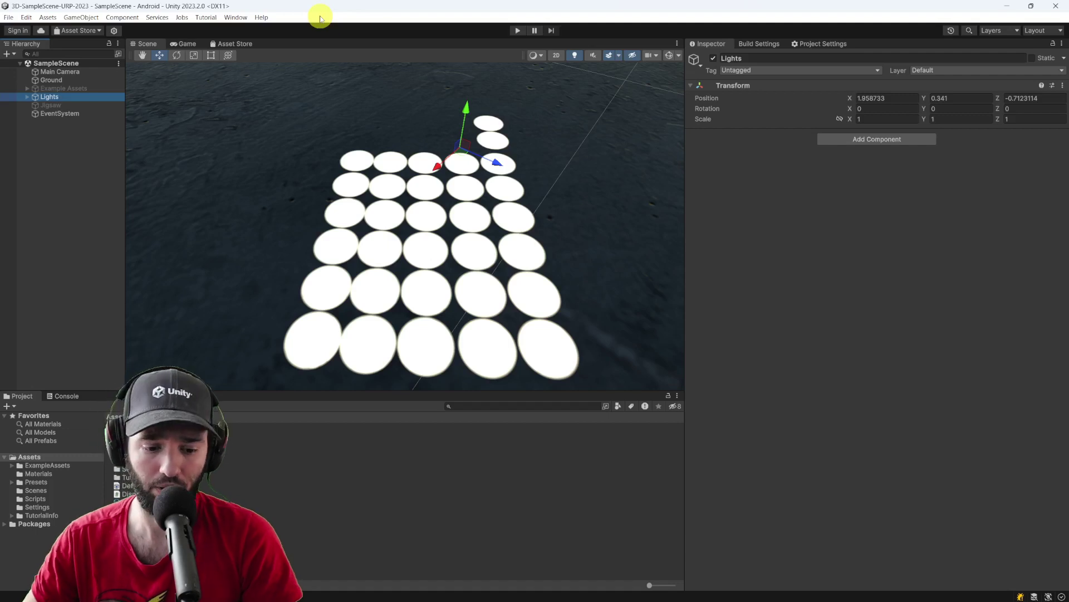
Set the rendering path of the Universal Renderer asset in the Settings folder to Forward
double_click(250, 477)
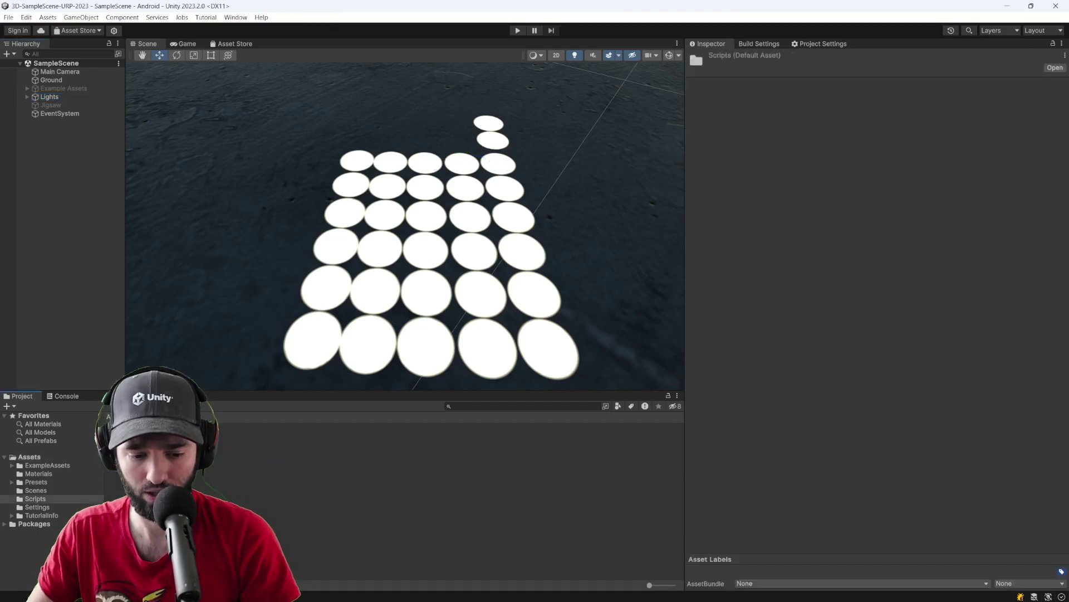
click(77, 507)
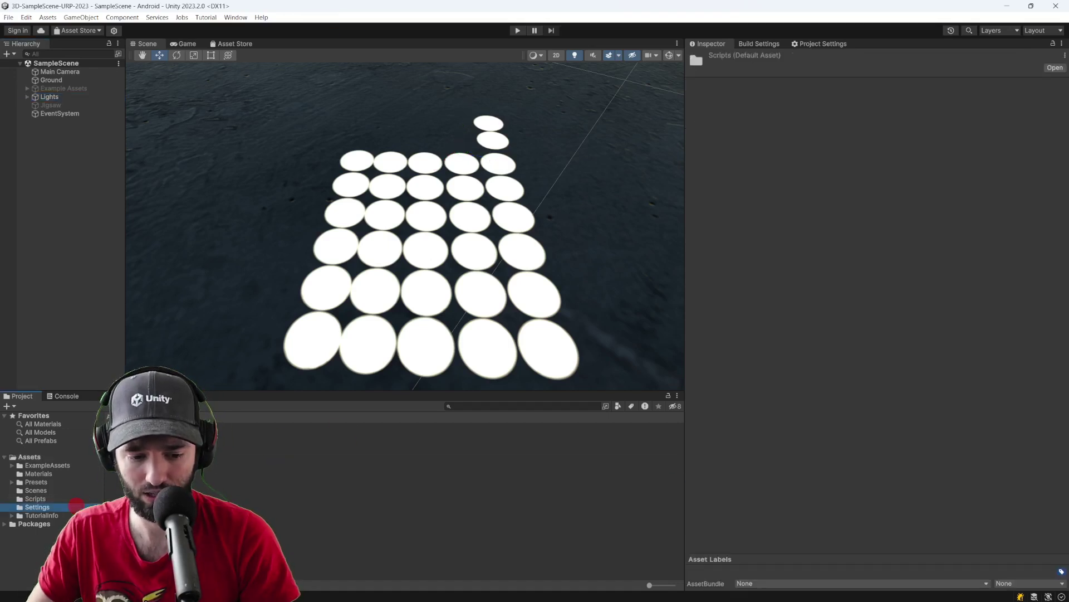
click(423, 435)
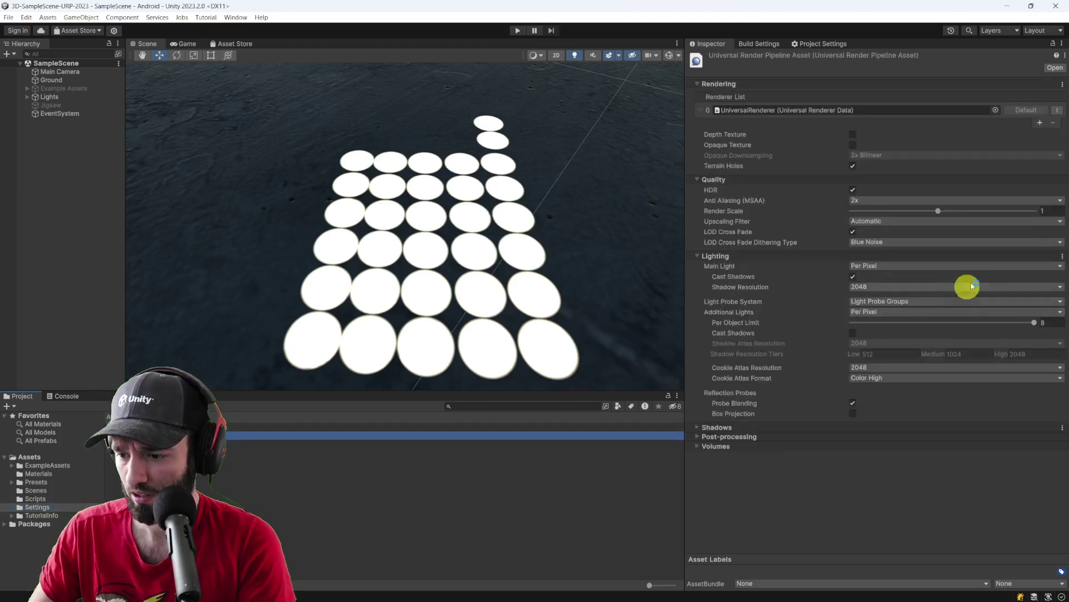
key(Up)
click(884, 133)
click(877, 146)
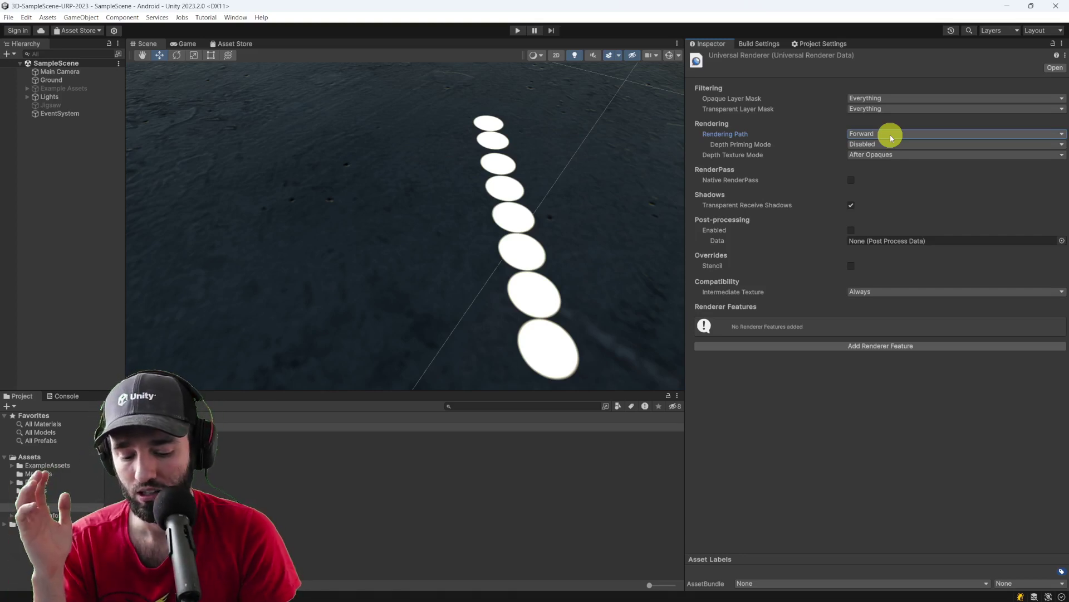
Inspect the Ground object, several spot lights across the Lights group, and the Jigsaw object
click(268, 234)
right_drag(286, 243, 269, 181)
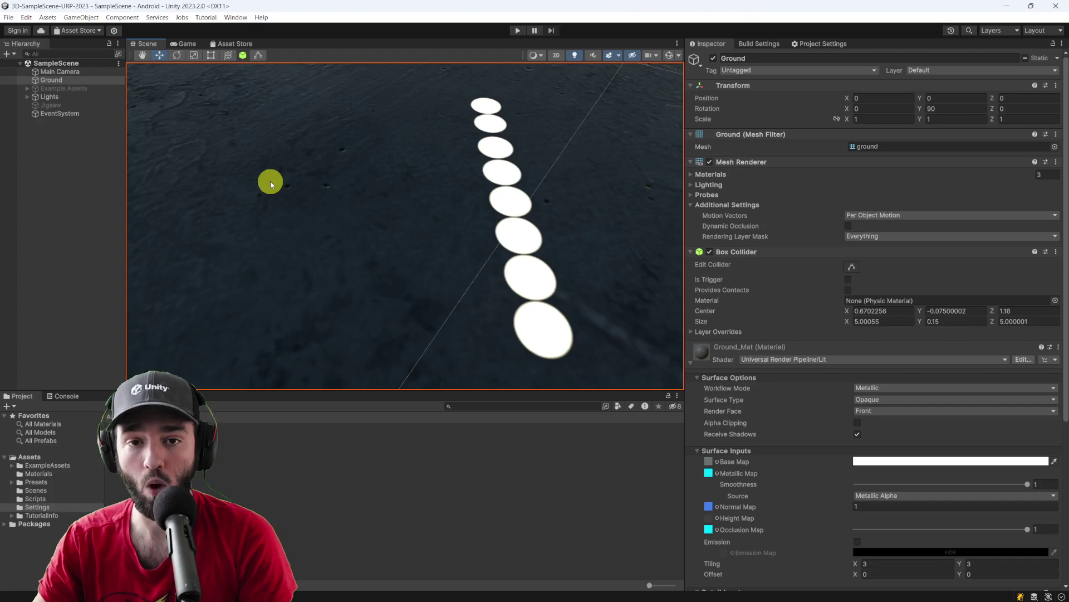
click(84, 98)
key(Right)
click(89, 172)
click(91, 238)
click(92, 272)
click(97, 313)
click(66, 97)
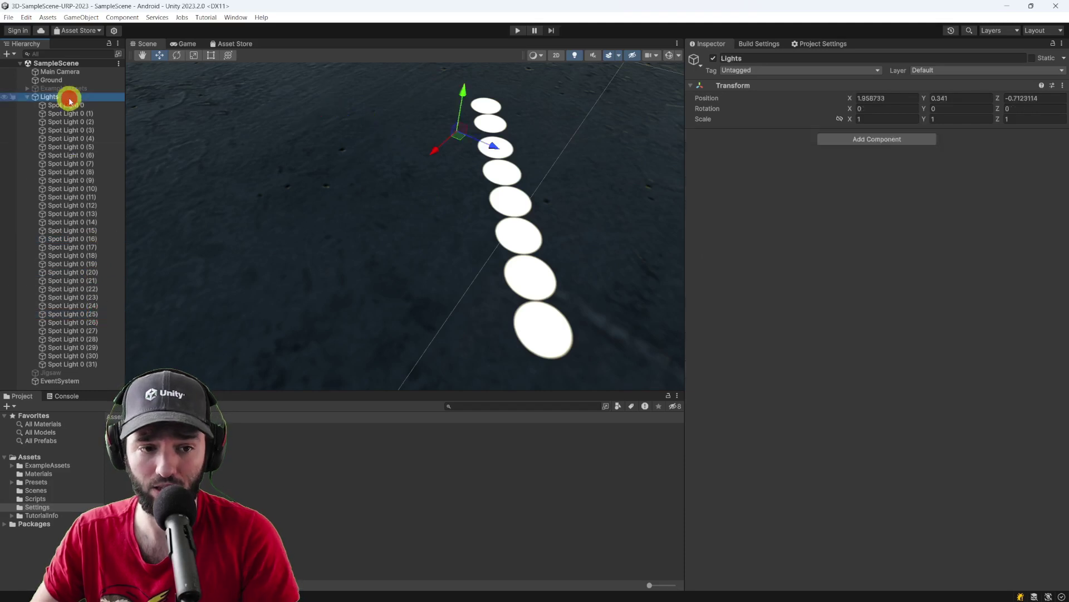
key(Left)
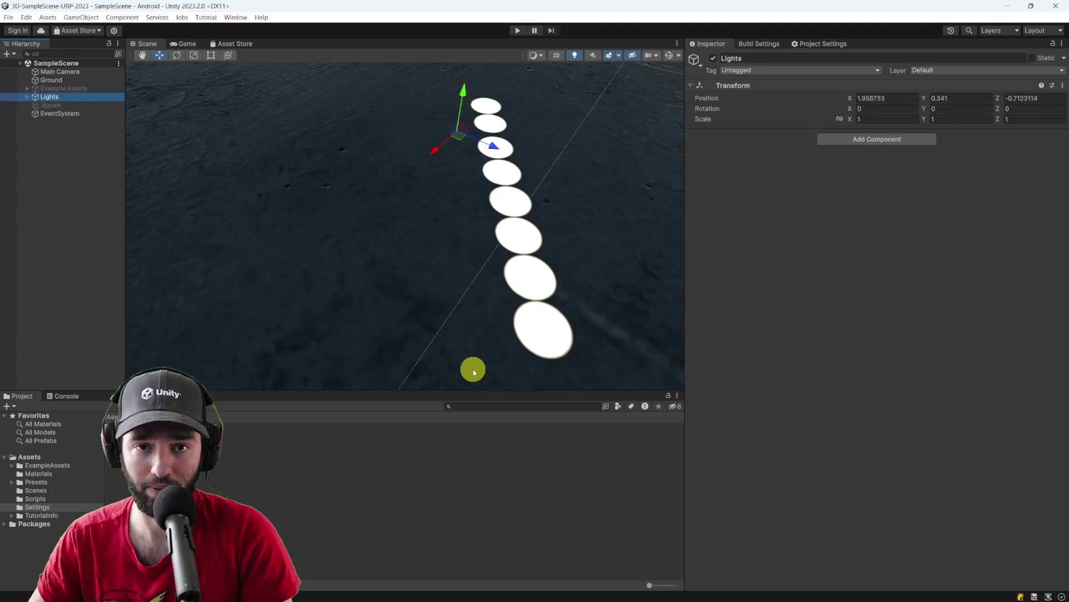
key(Down)
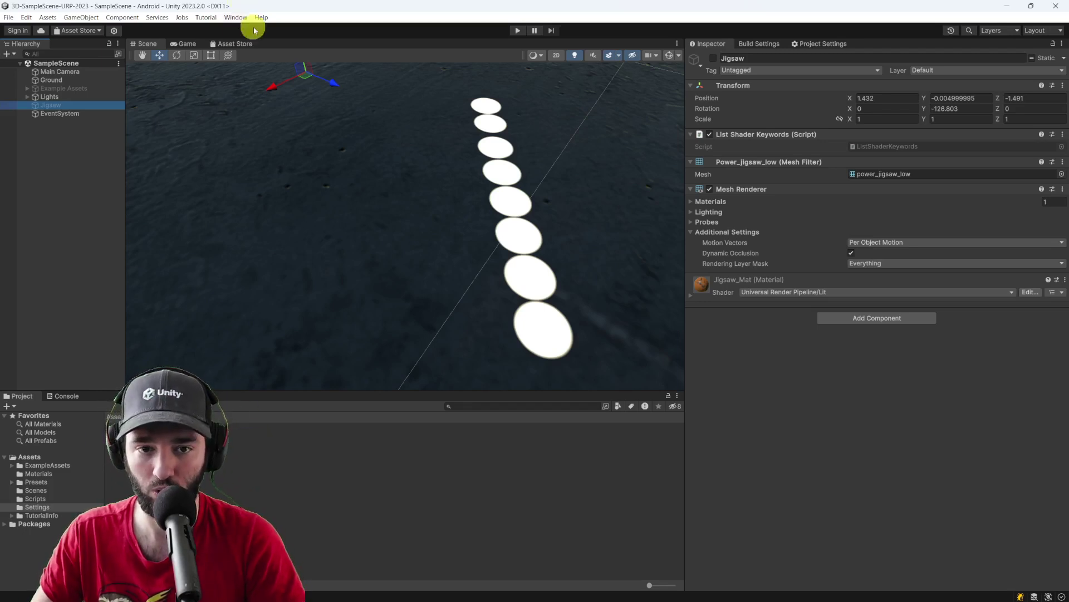
Set the Universal Renderer asset's rendering path to Forward+
click(184, 479)
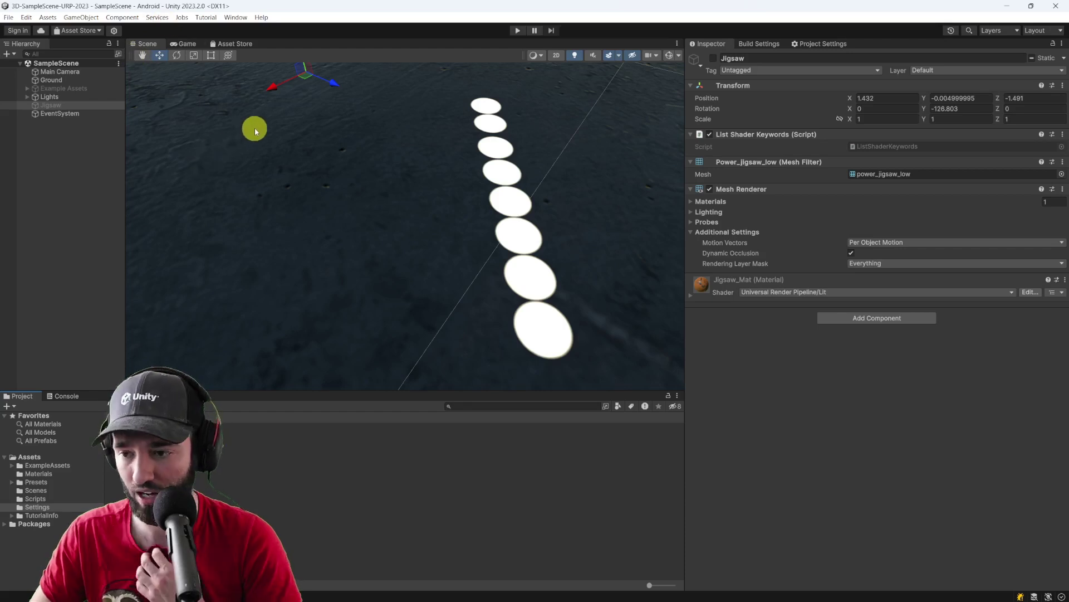
click(234, 428)
click(891, 133)
click(880, 153)
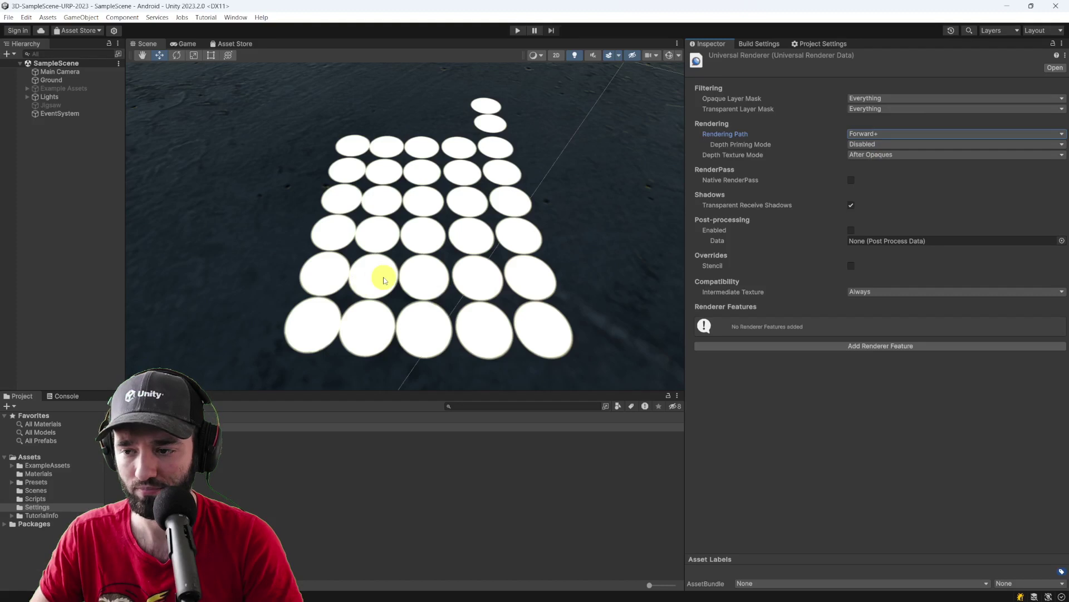